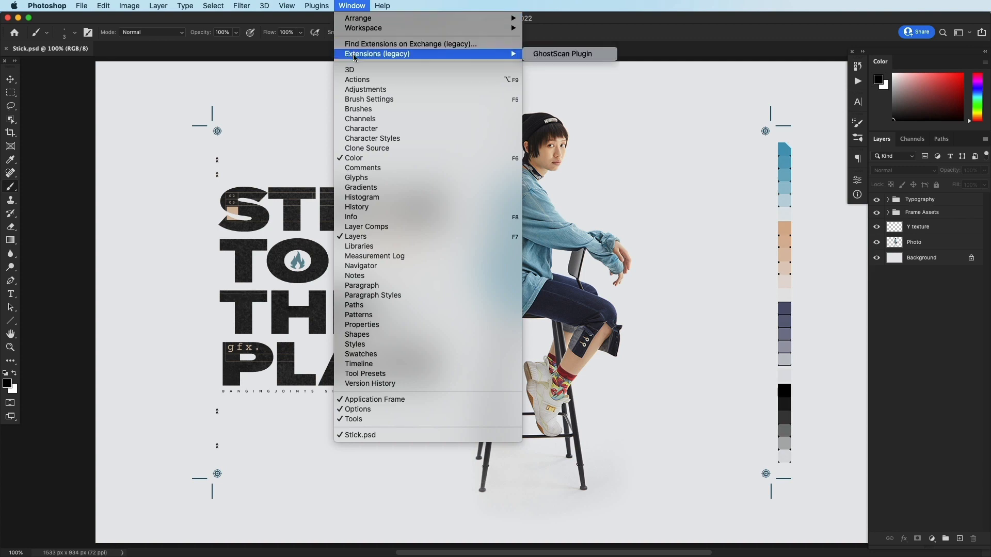
- Open the GhostScan Plugin, start a rightward scan on the Photo layer, and load its pencil preset as a tool
click(543, 55)
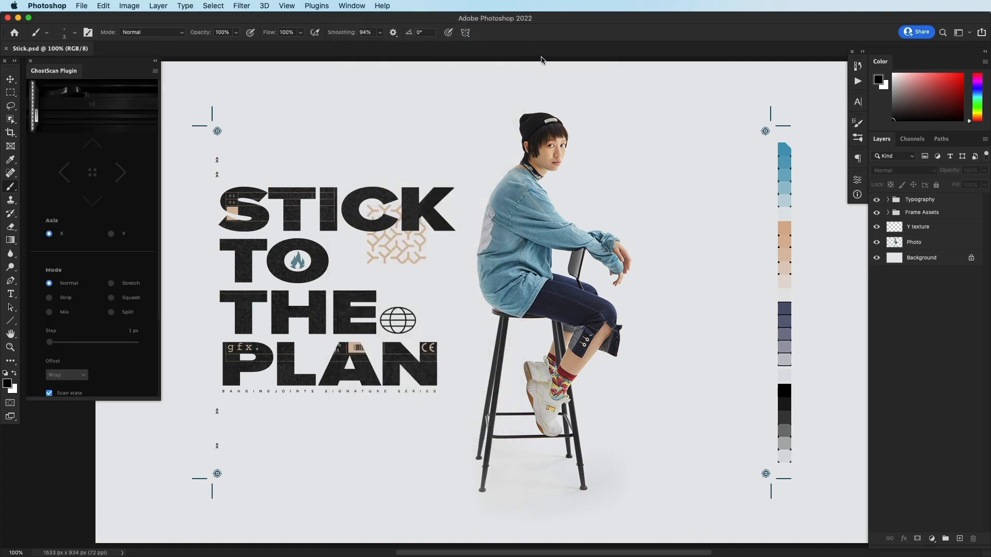
click(910, 248)
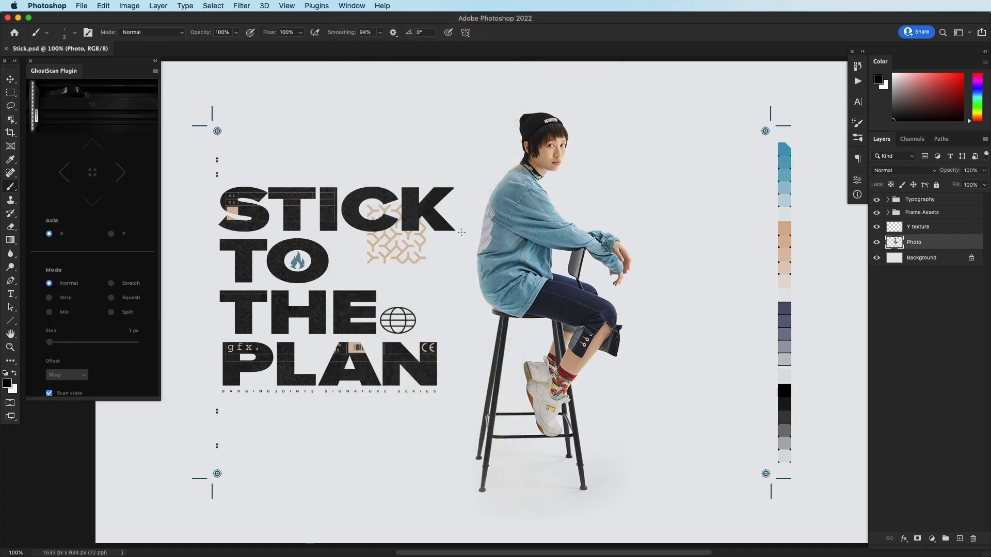
click(120, 178)
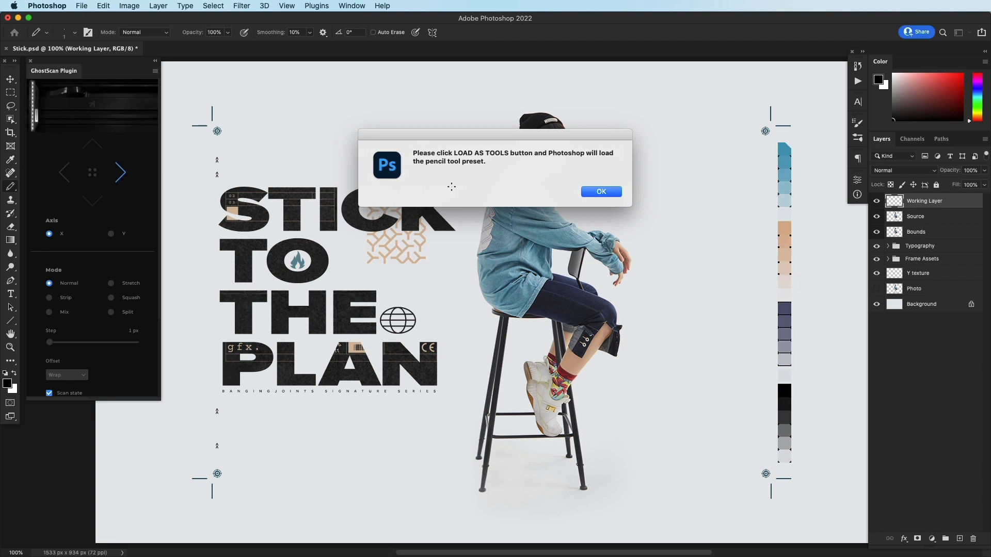
click(594, 192)
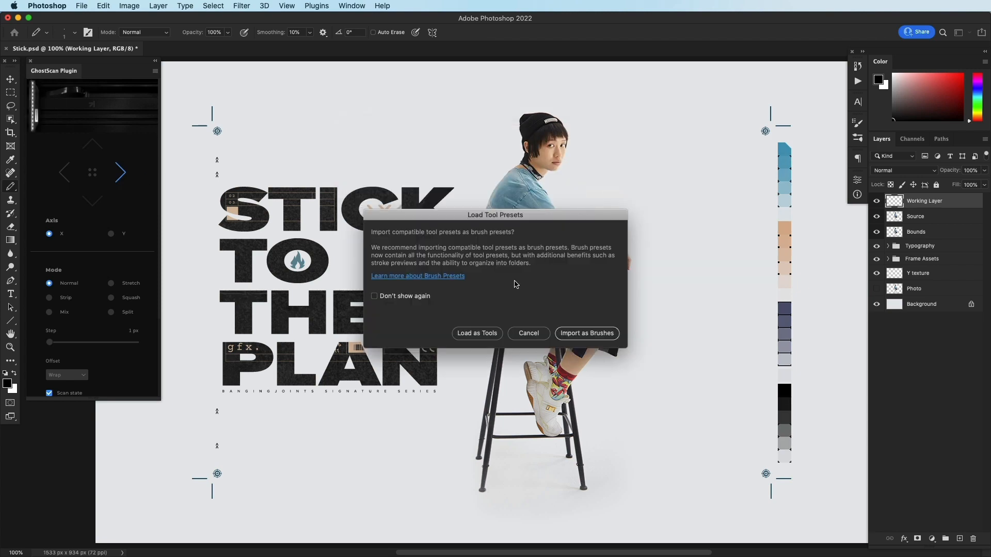
click(477, 333)
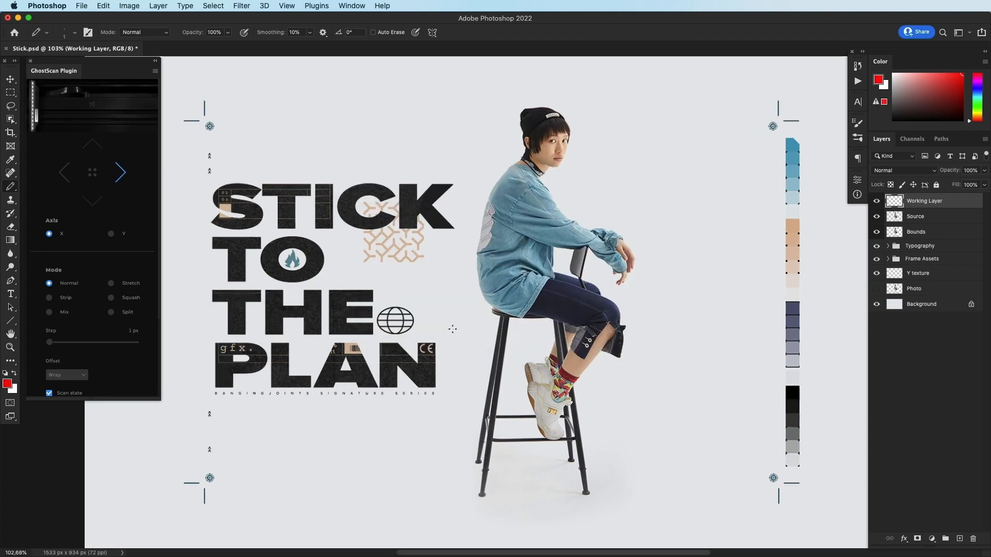
- Distort the photo in Split mode with a rightward X-axis scan, followed by downward and upward Y-axis scans over the legs and stool
click(111, 314)
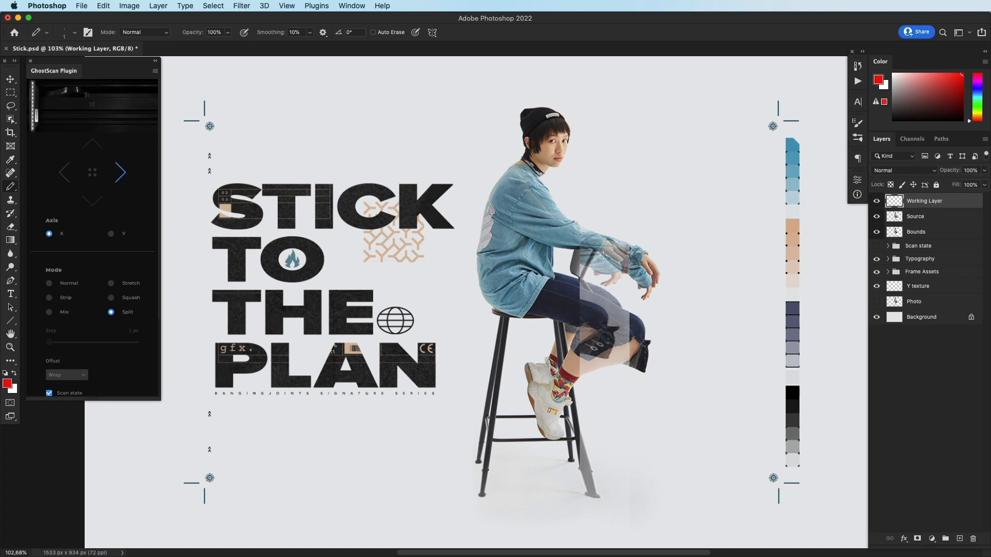
click(111, 235)
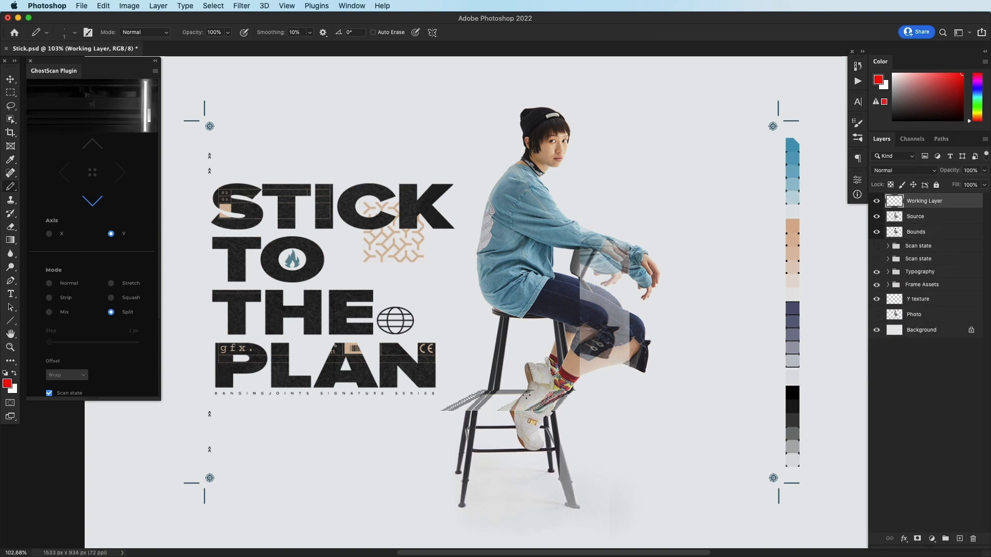
click(97, 146)
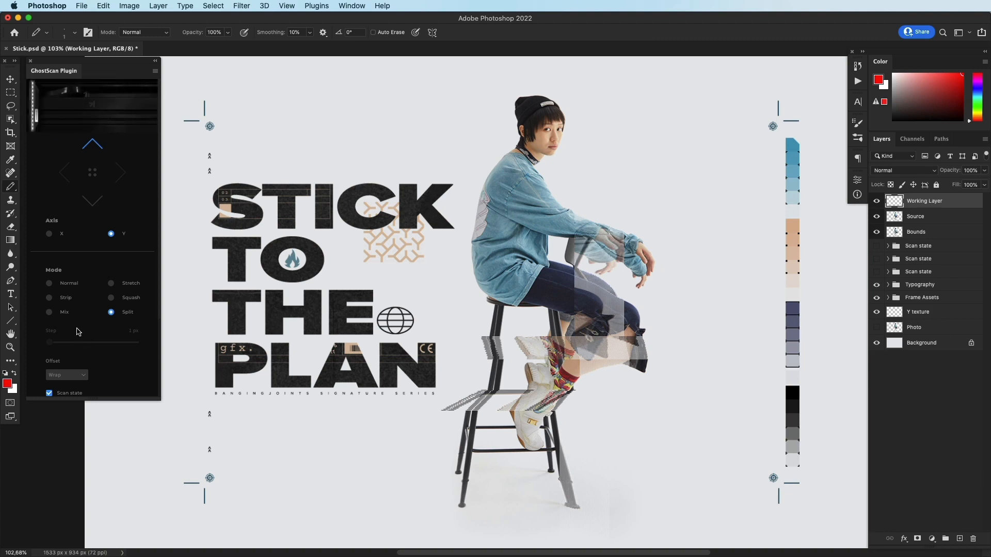
- Scan the photo downward around the stool seat in Mix mode with an 8 px step
click(49, 312)
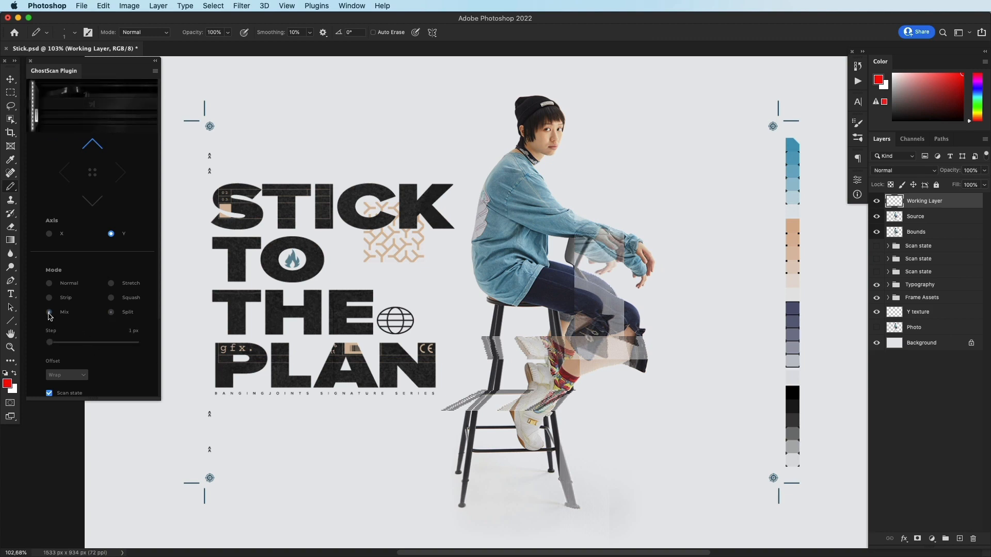
click(93, 202)
click(631, 289)
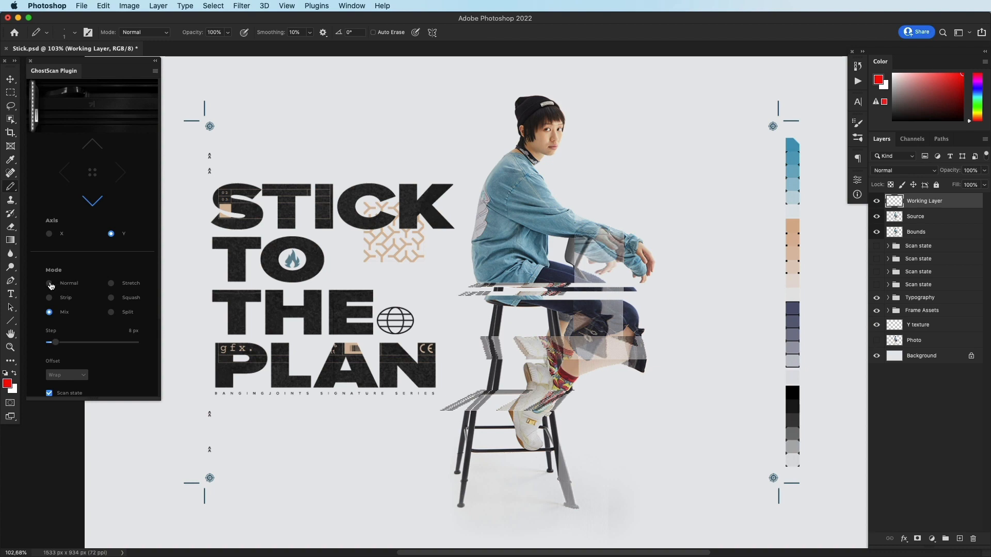
- Scan the figure's shirt upward in Normal mode with a 1 px step
click(48, 343)
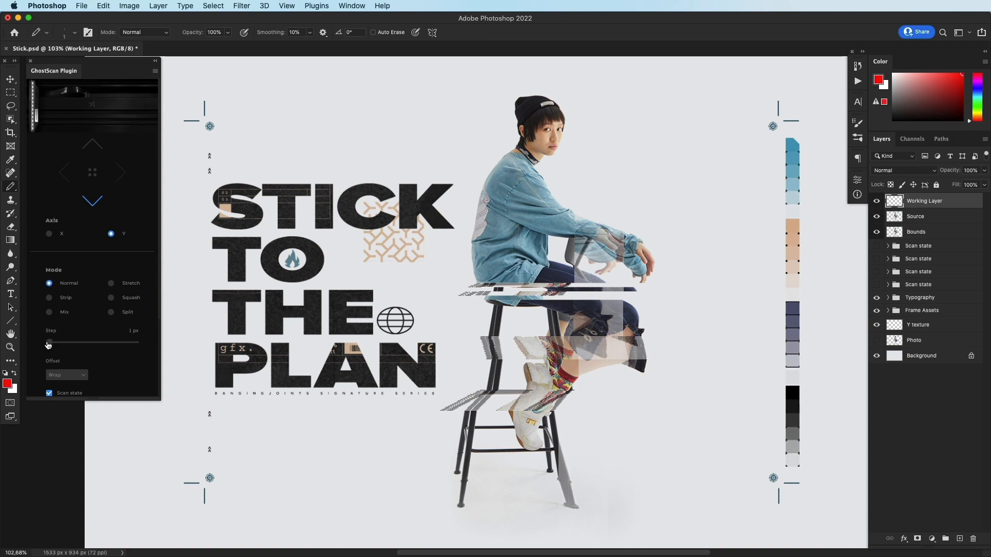
click(93, 145)
drag(548, 200, 550, 192)
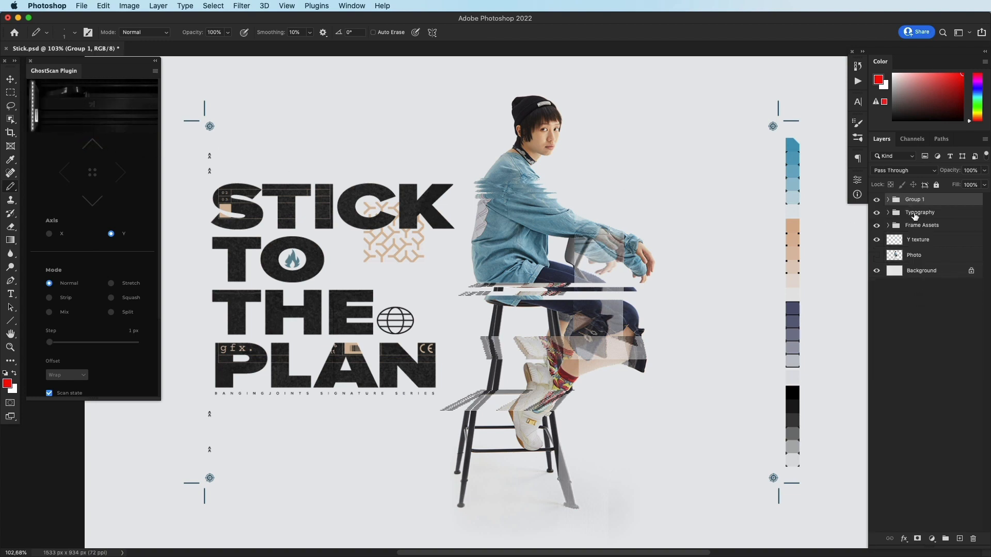
- Start a scan on the Typography group and scan it rightward along the X axis in Normal mode with a 22 px step
click(919, 212)
click(92, 146)
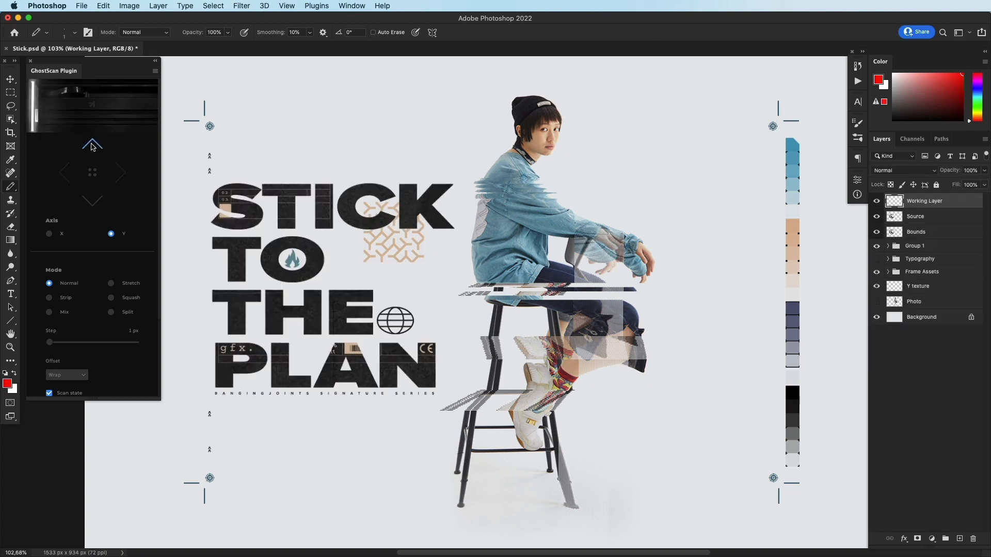
click(49, 234)
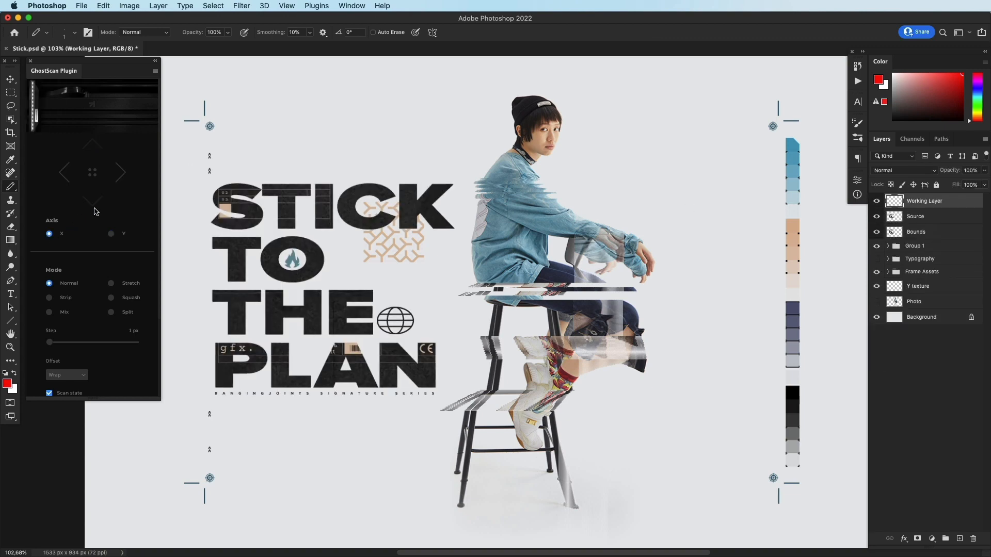
click(121, 174)
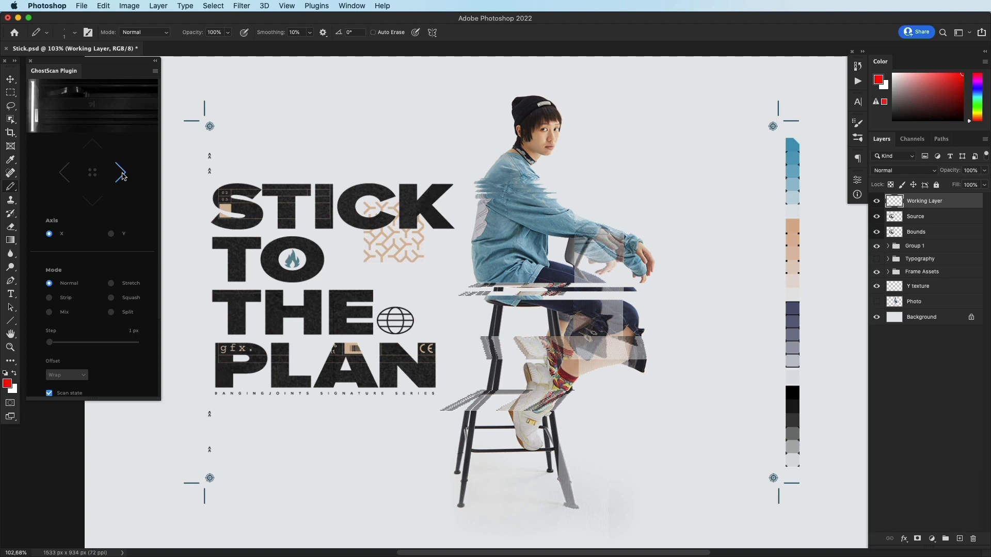
drag(49, 343, 67, 344)
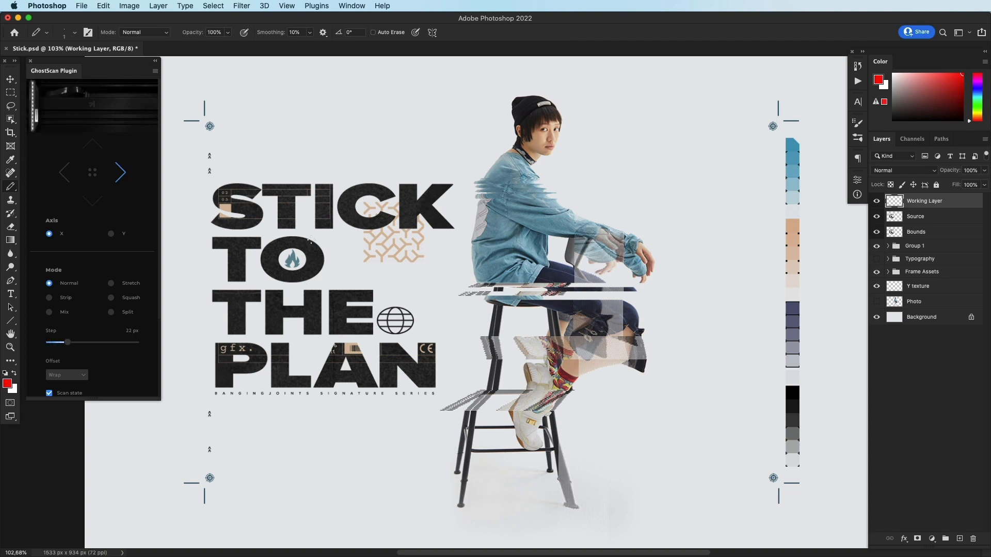
drag(382, 212, 468, 248)
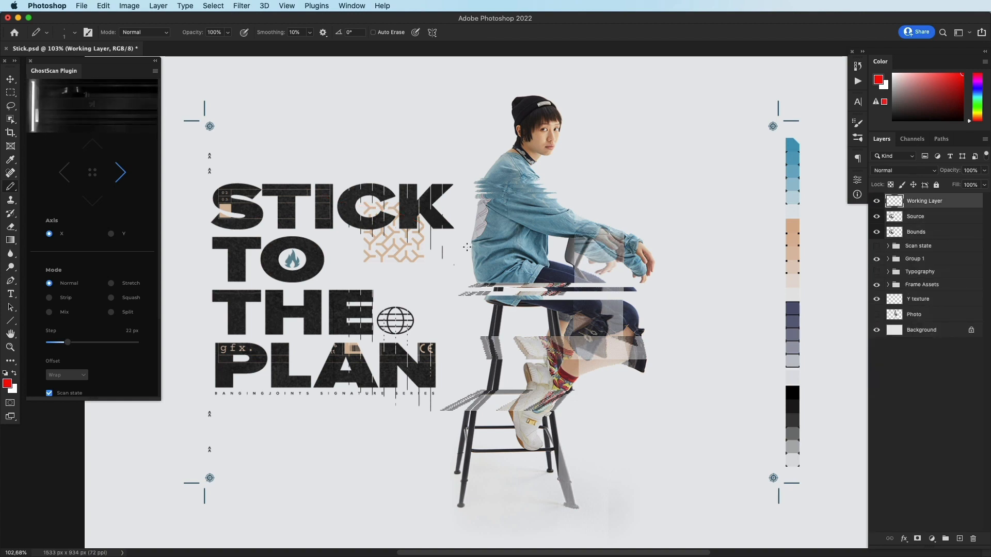
- Reduce the step to 6 px and run several rightward scans over the K of STICK along differently angled paths
drag(63, 345, 53, 345)
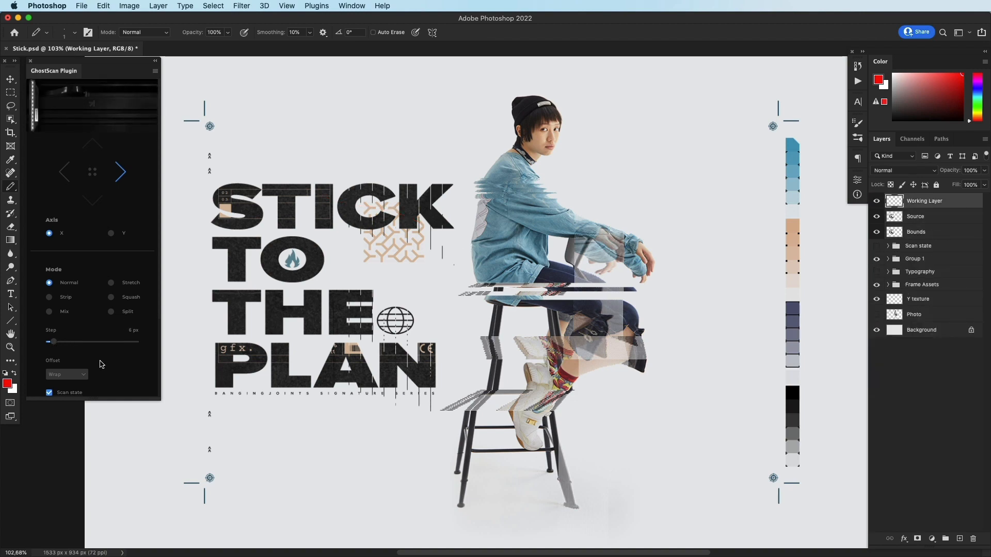
scroll(69, 367, down, 3)
scroll(122, 335, up, 3)
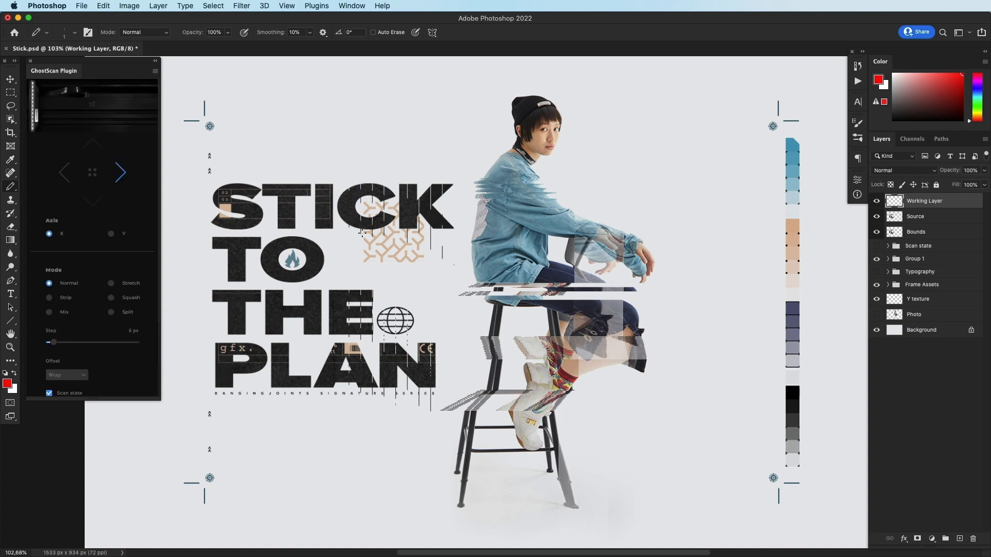
drag(401, 208, 455, 214)
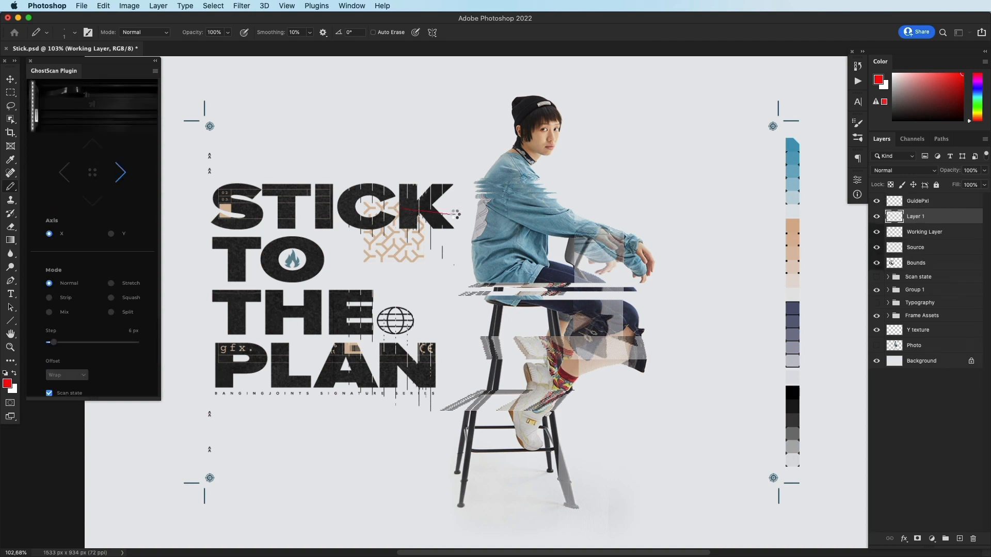
drag(418, 211, 466, 163)
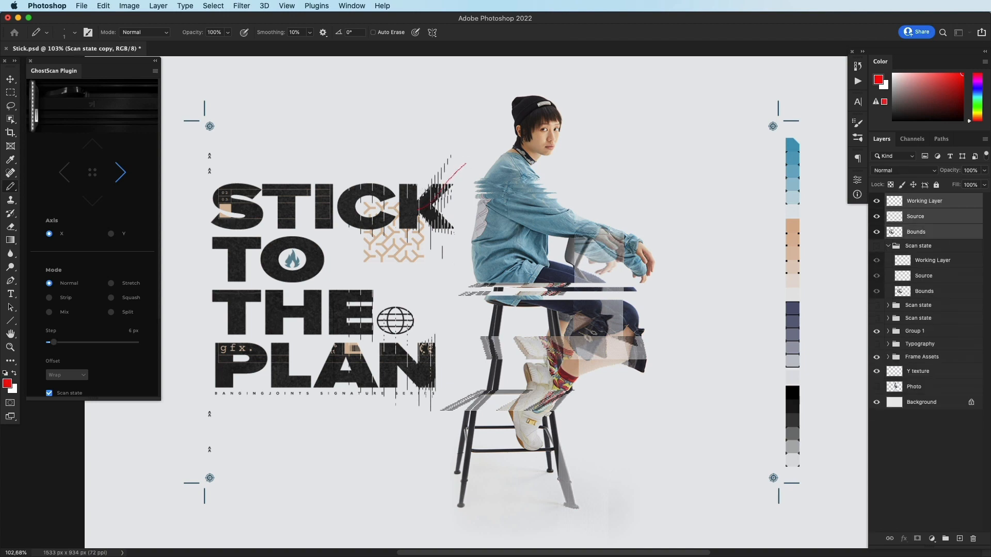
drag(441, 206, 454, 226)
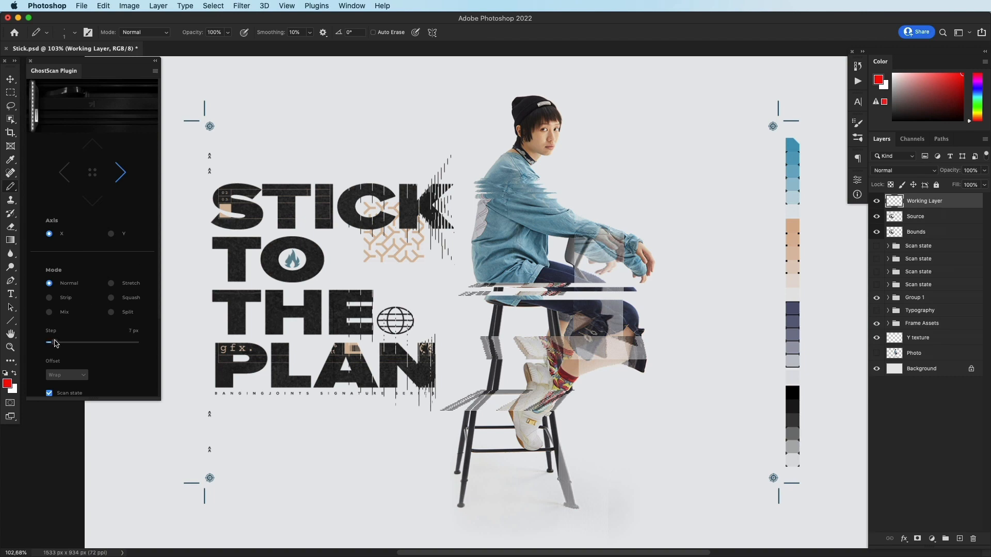
- Scan the typography rightward into vertical streaks, using steps of 7 px, 3 px and finally 27 px
drag(405, 207, 462, 215)
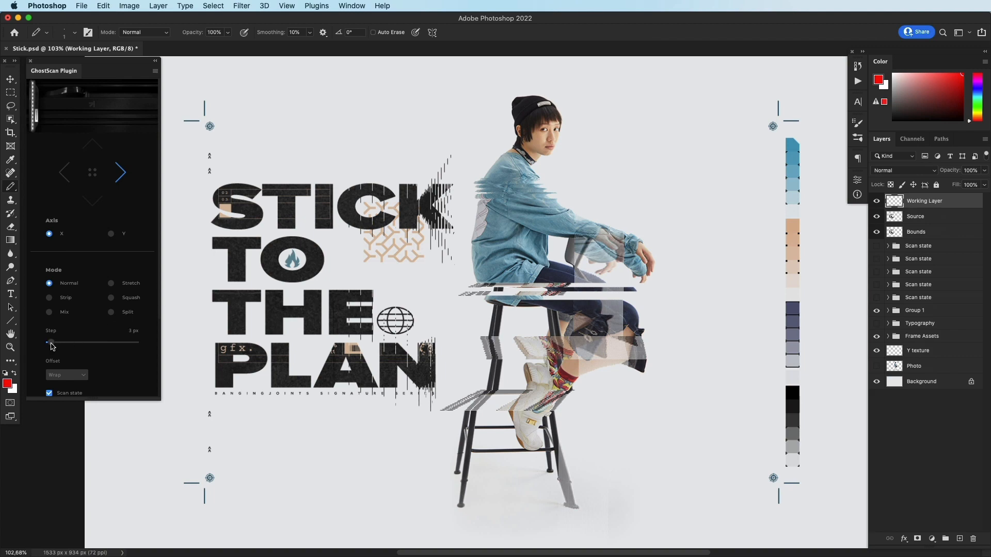
drag(420, 205, 459, 304)
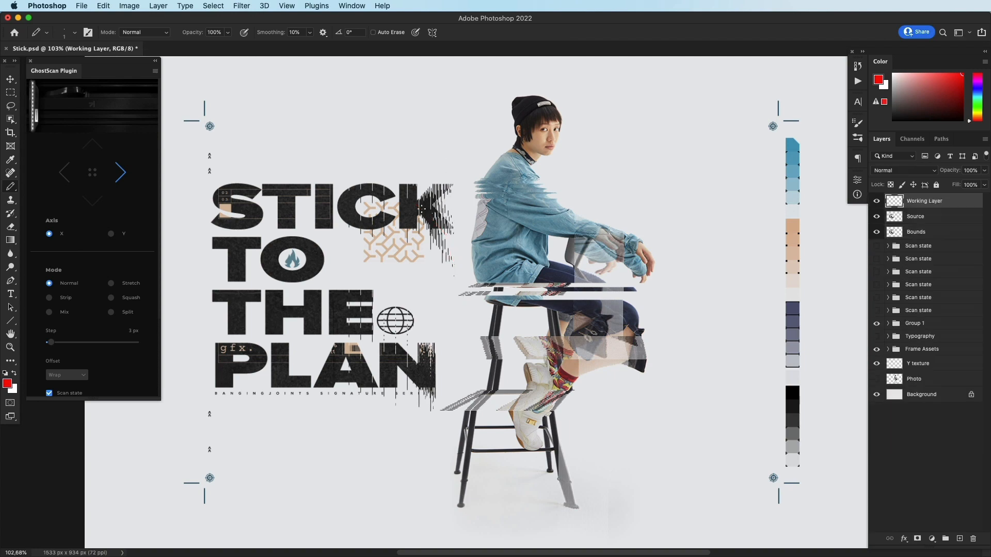
drag(419, 205, 454, 316)
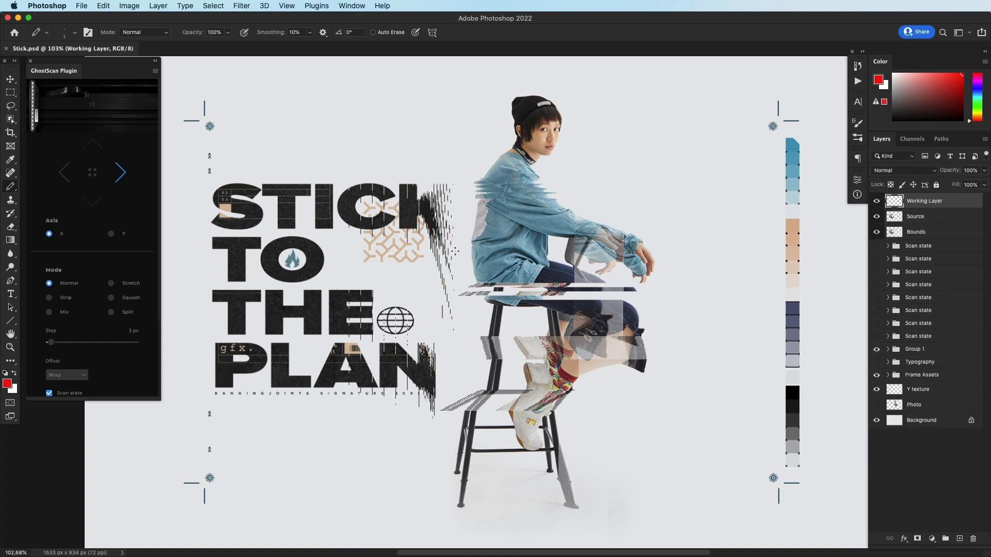
drag(49, 343, 68, 343)
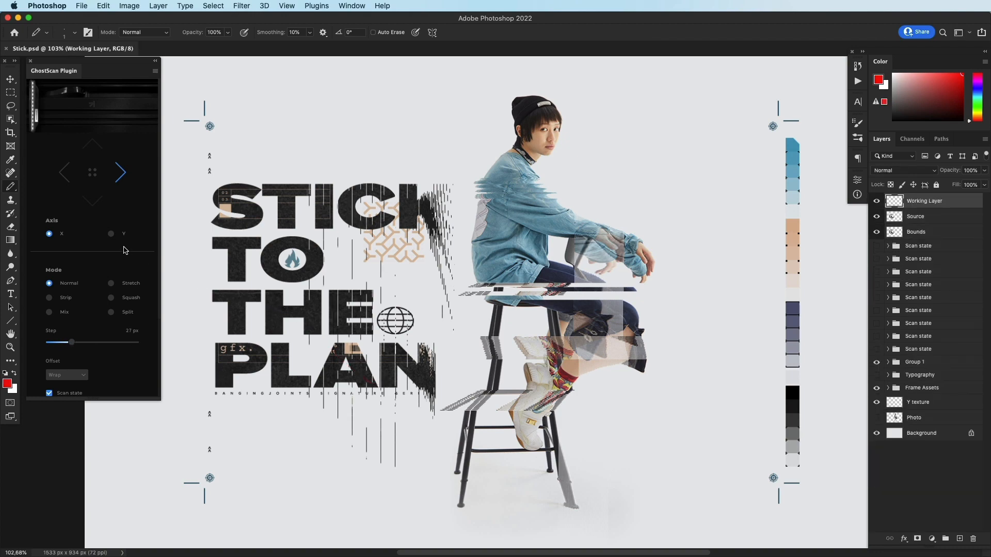
- Use the Y axis with a 1 px step to warp THE with an upward scan and the lower edge of TO with a downward scan
click(111, 235)
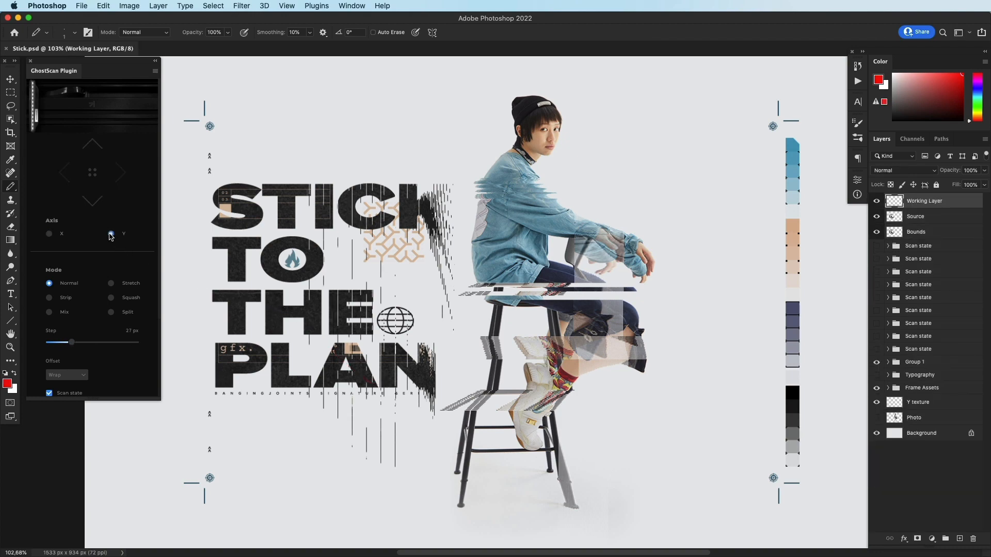
click(97, 145)
drag(73, 344, 46, 344)
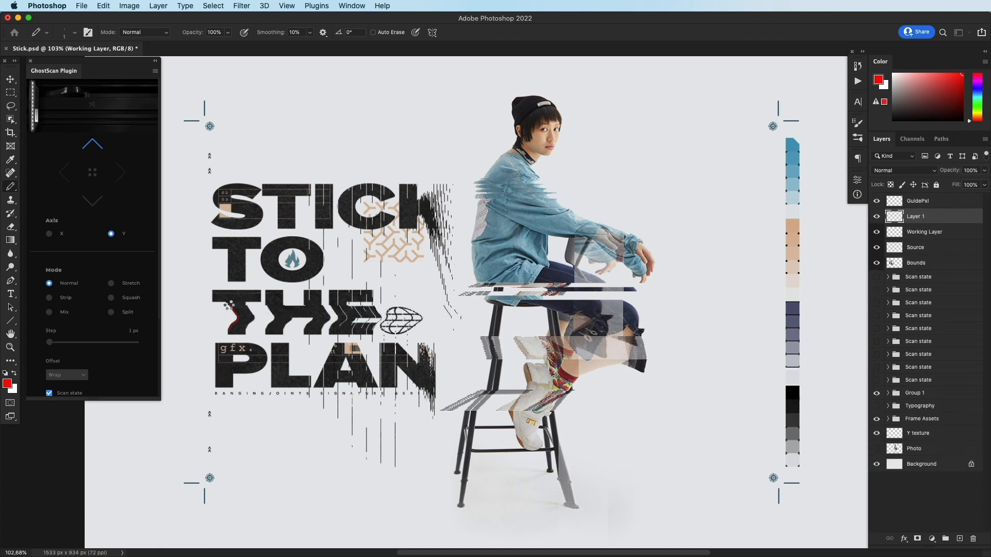
click(93, 205)
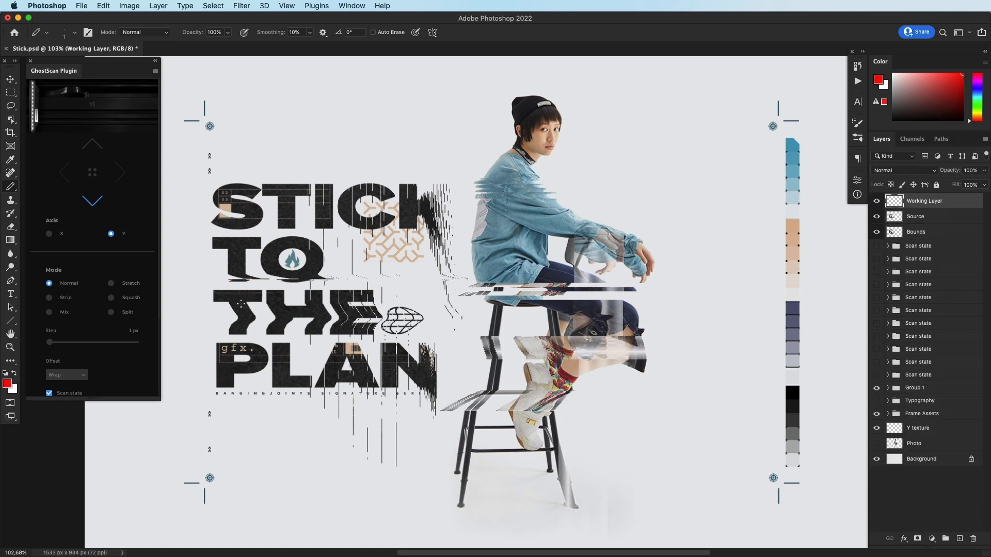
- Scan upward over the top of the word TO along a jagged zigzag path
click(96, 145)
scroll(214, 249, up, 8)
drag(209, 248, 225, 247)
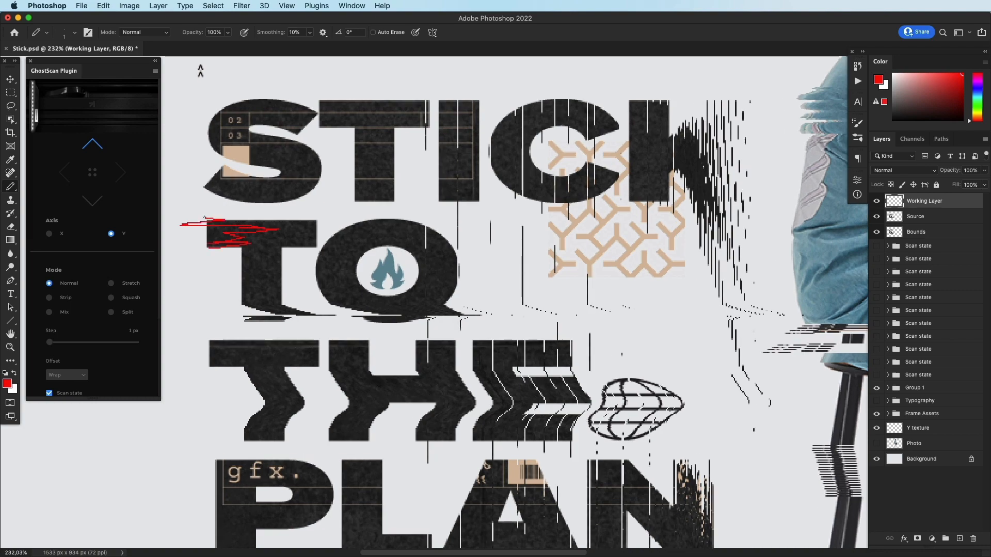
scroll(206, 218, down, 8)
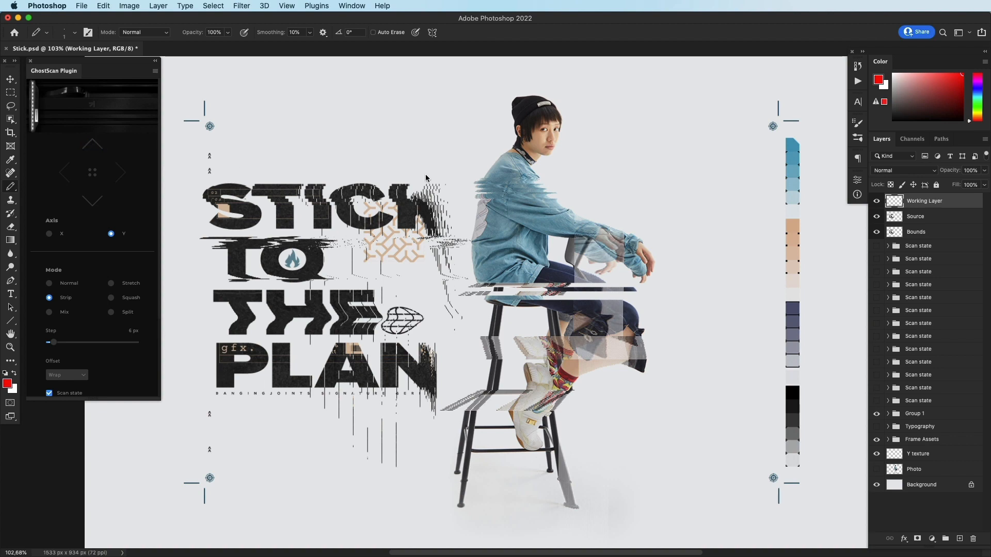
- Hide the Working Layer, Source and Bounds layers and compare individual Scan state groups, leaving the topmost one shown
drag(878, 228, 880, 246)
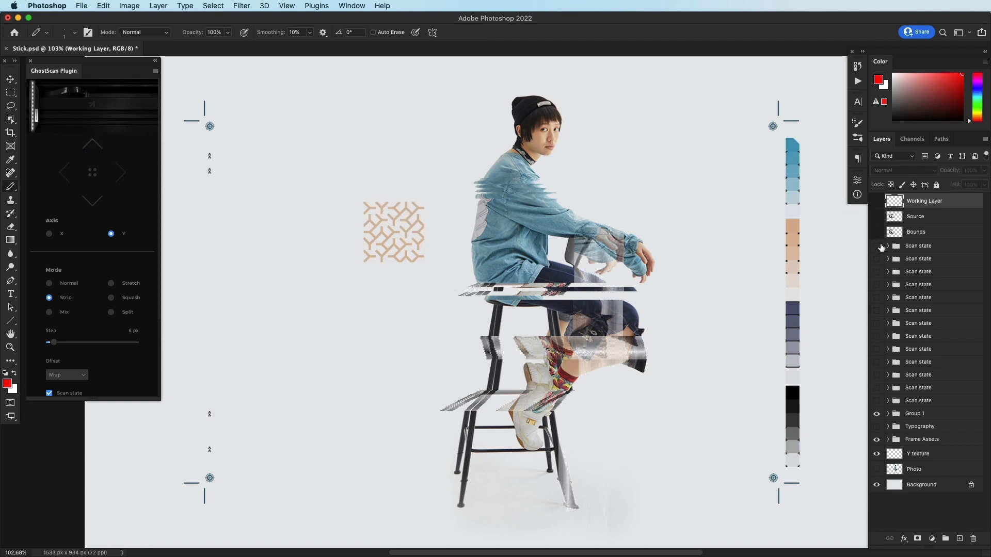
click(876, 401)
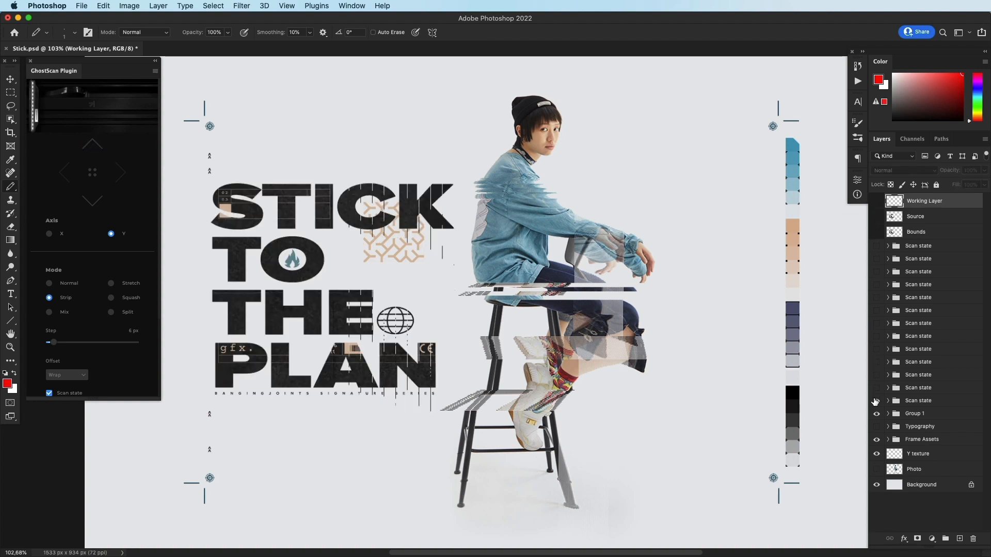
click(876, 402)
click(876, 351)
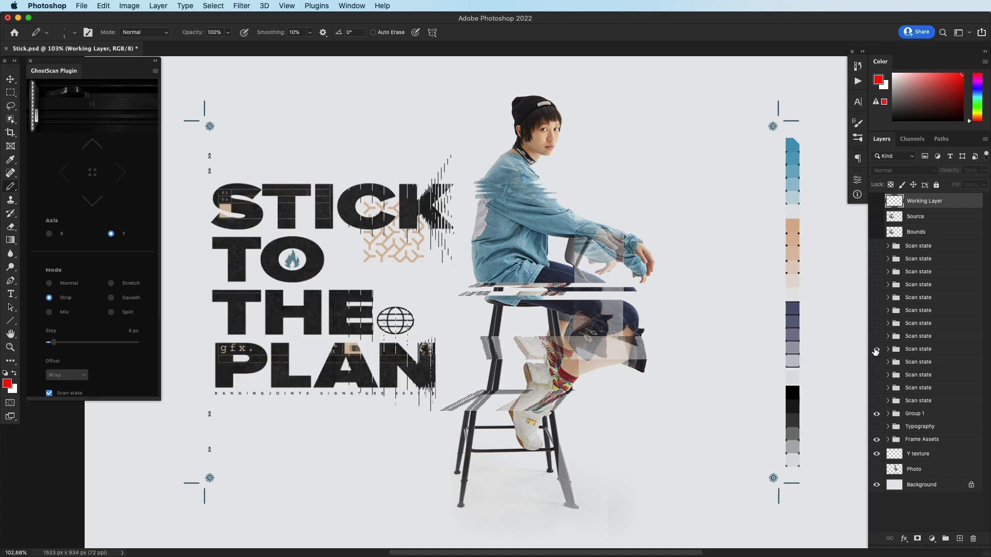
click(876, 351)
click(876, 298)
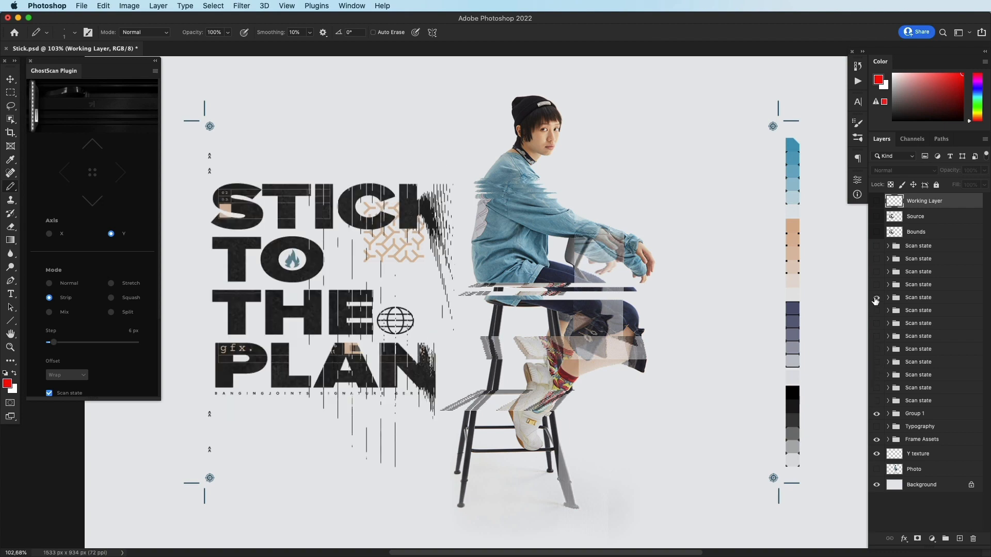
click(876, 301)
click(877, 247)
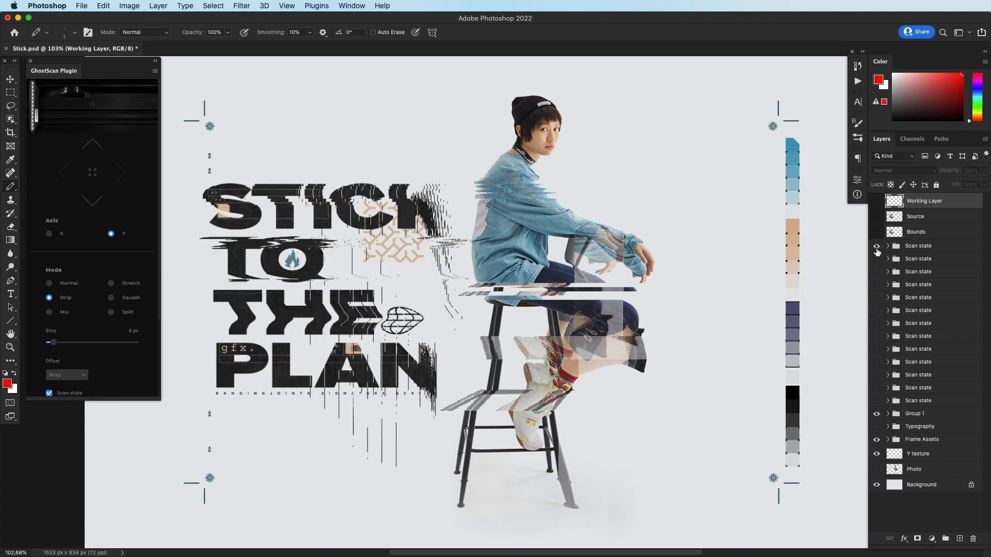